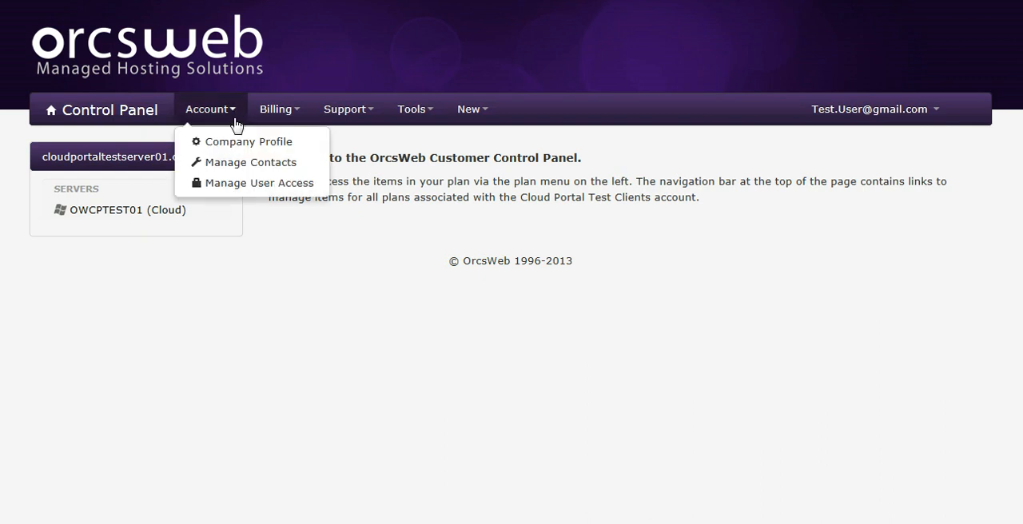
# - Edit the company profile to change the last two digits of the fax number, and save the profile
pyautogui.click(235, 144)
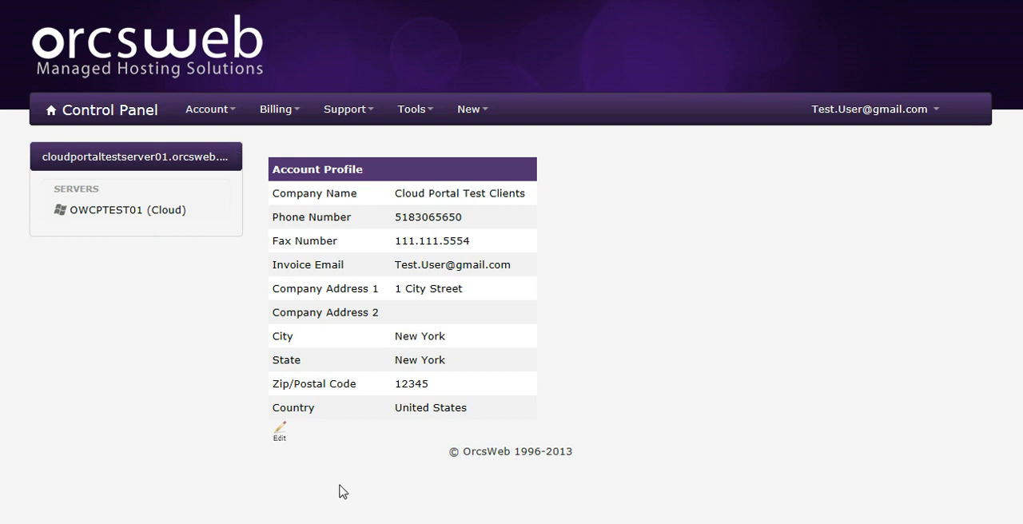
pyautogui.click(280, 439)
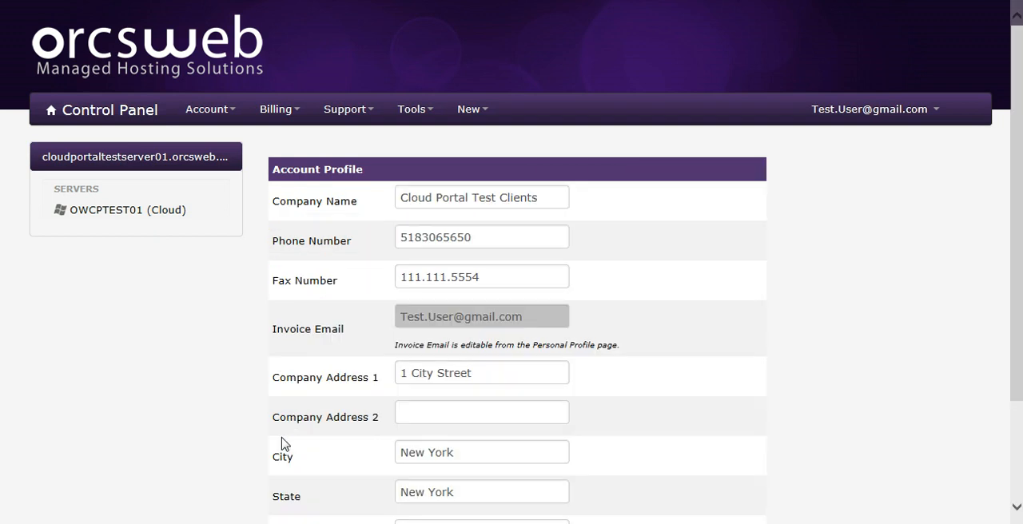
pyautogui.scroll(-1, 285, 445)
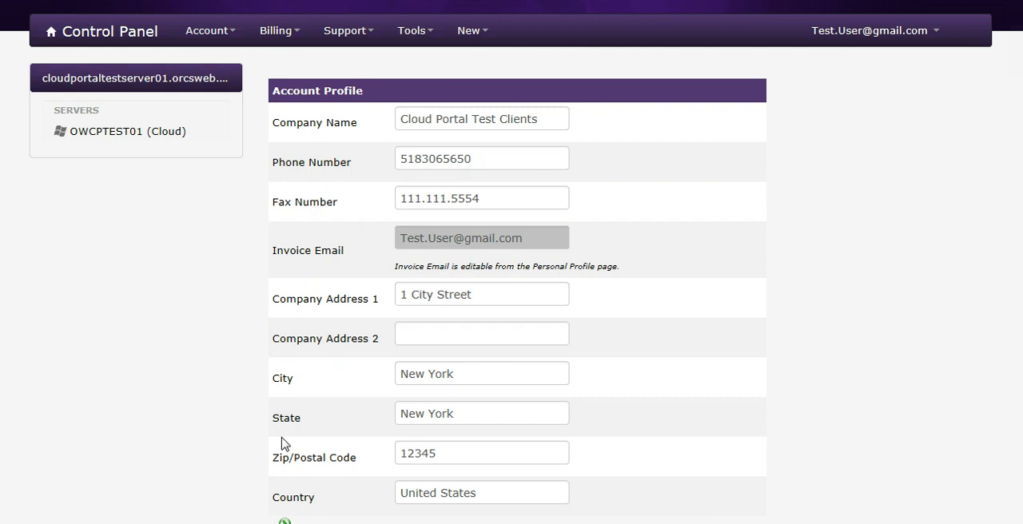
pyautogui.click(484, 201)
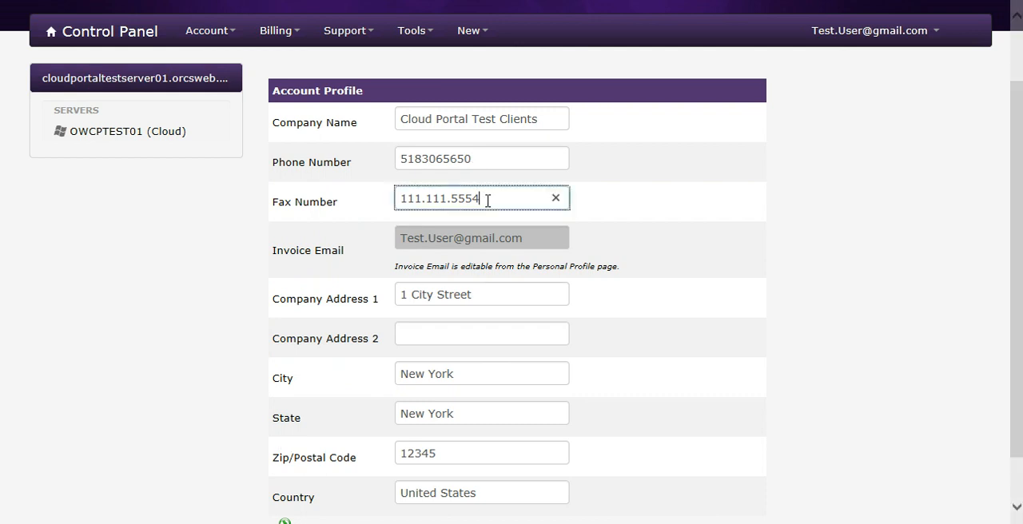
pyautogui.press('BackSpace')
pyautogui.press('BackSpace')
pyautogui.write('66')
pyautogui.scroll(-1, 443, 318)
pyautogui.click(286, 470)
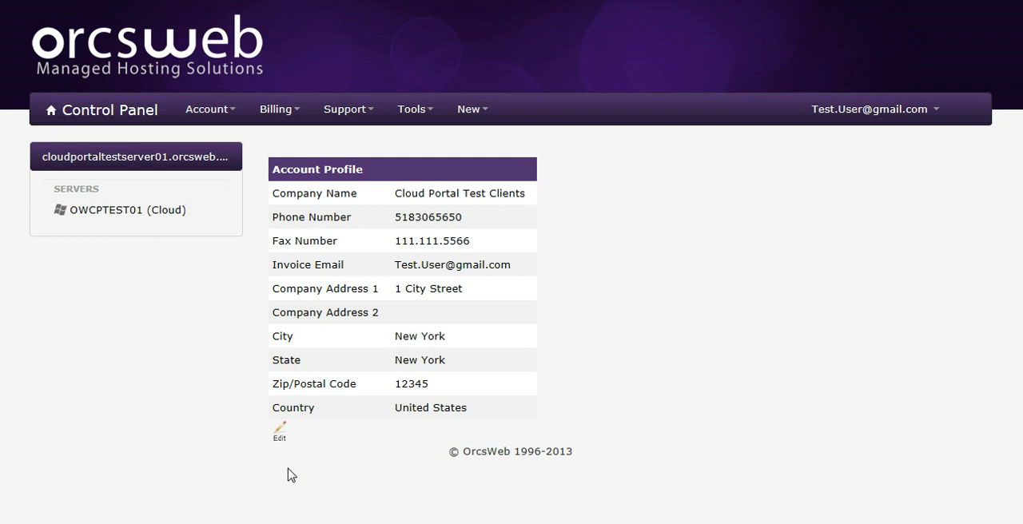
# - Open the contact list and inspect the existing contact's access permission tree, expanding the client plan to its server
pyautogui.click(232, 116)
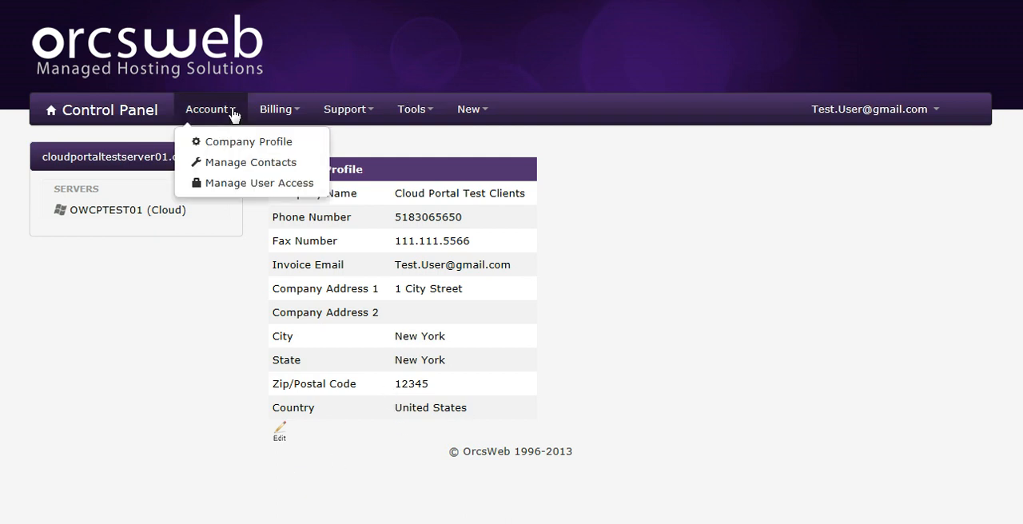
pyautogui.click(255, 164)
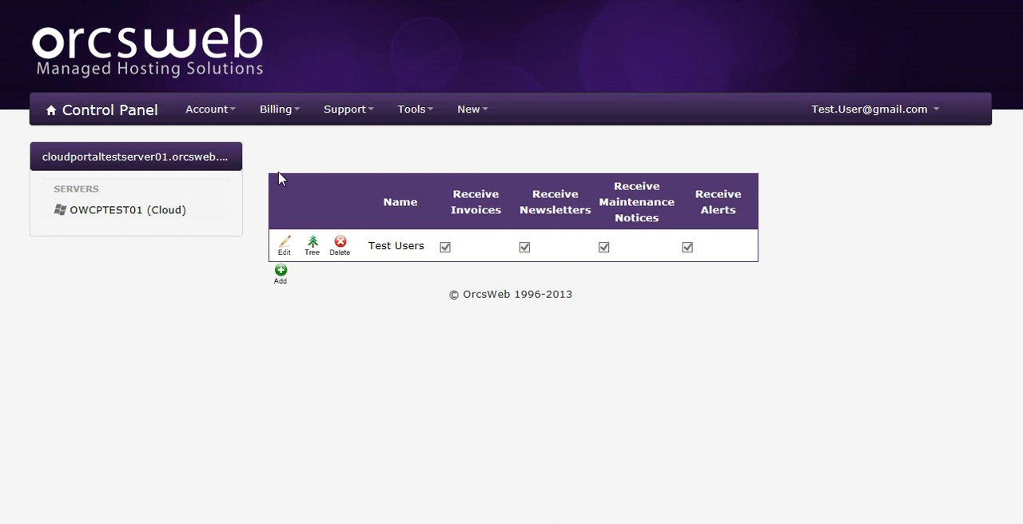
pyautogui.click(314, 248)
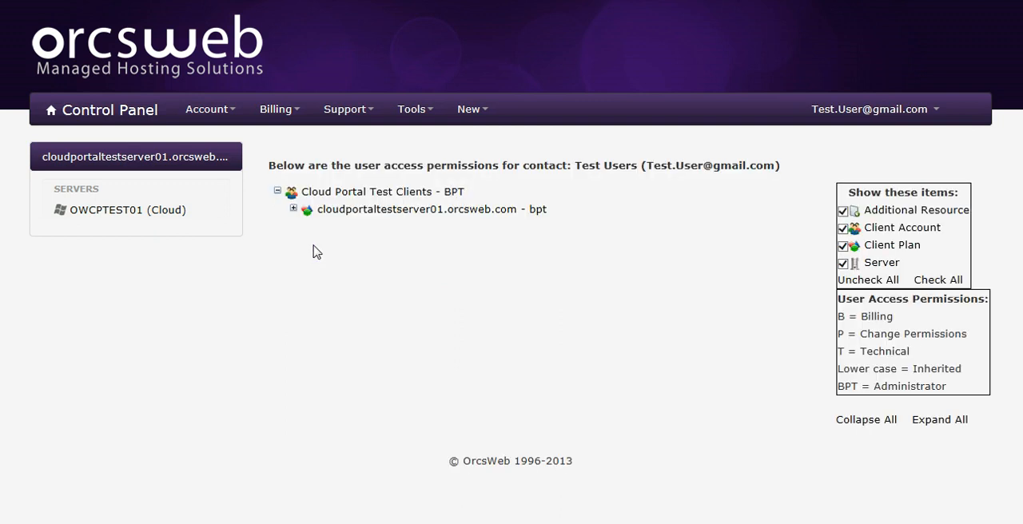
pyautogui.click(294, 209)
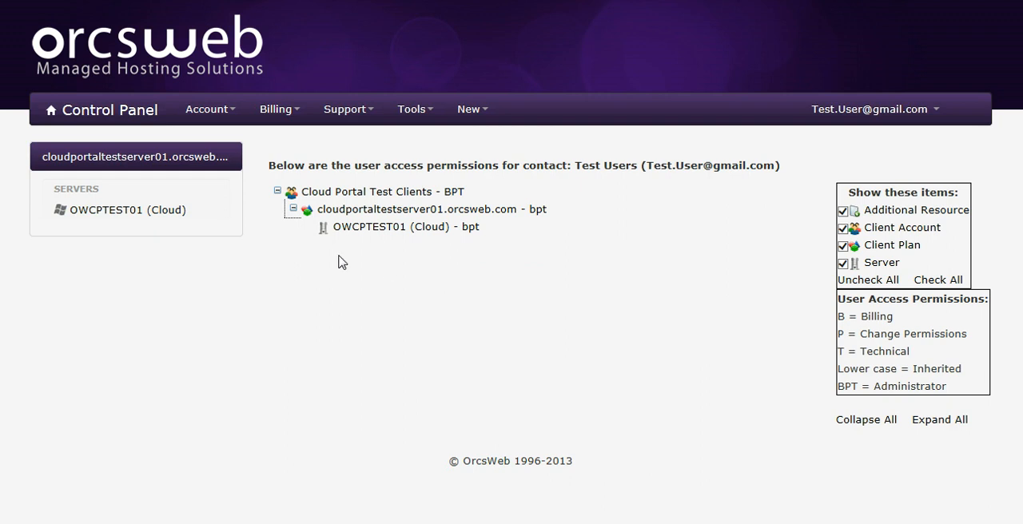
# - Return to the contact list and bring up the delete confirmation for the existing contact, dismissing it without deleting
pyautogui.click(222, 110)
pyautogui.click(227, 168)
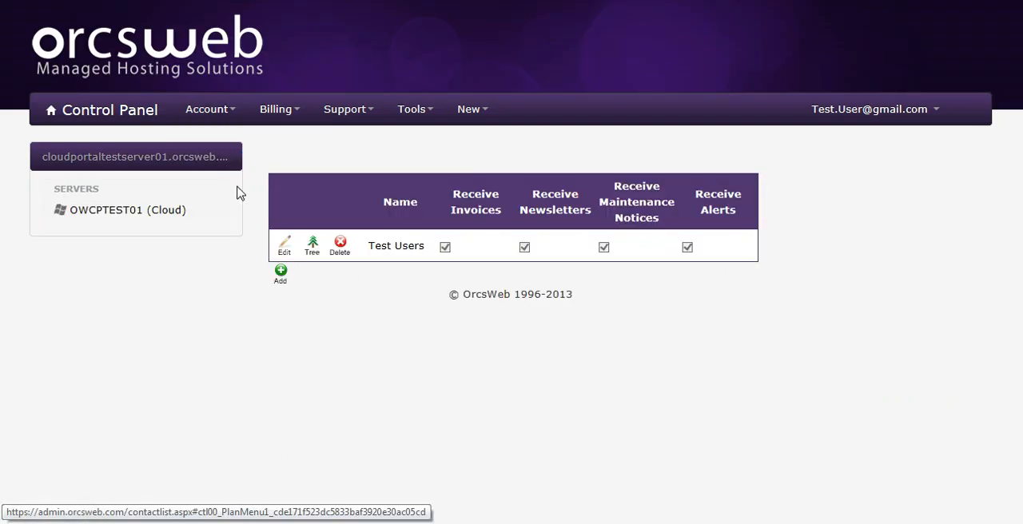
pyautogui.click(347, 249)
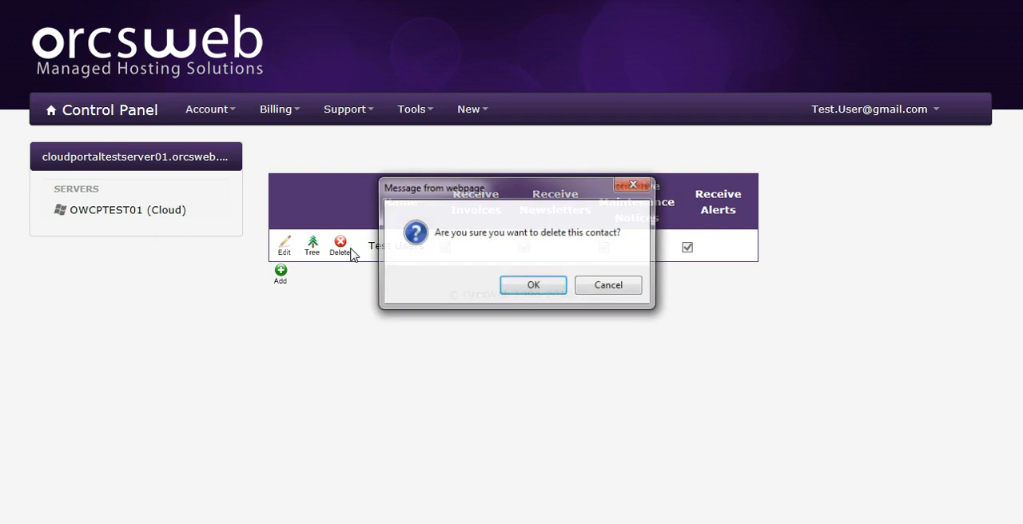
pyautogui.click(611, 288)
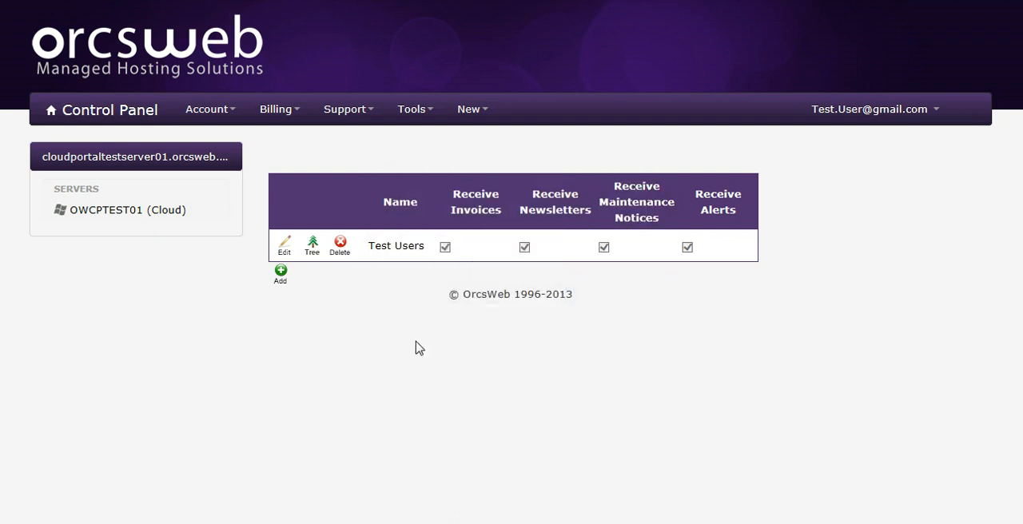
# - Open the existing contact for editing, review its details, and save it with maintenance notices kept enabled
pyautogui.click(286, 249)
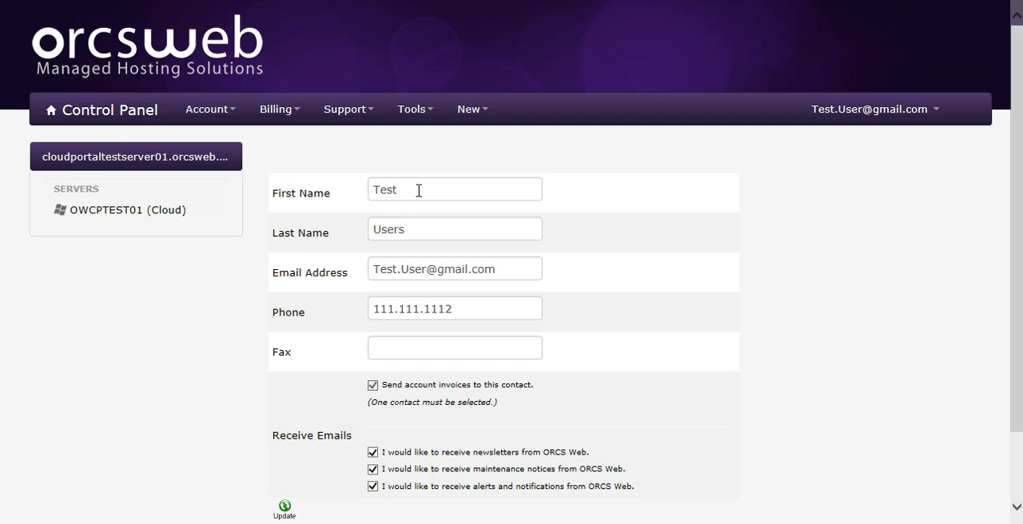
pyautogui.moveTo(418, 192); pyautogui.dragTo(359, 206)
pyautogui.doubleClick(408, 232)
pyautogui.moveTo(505, 267); pyautogui.dragTo(450, 299)
pyautogui.press('Tab')
pyautogui.scroll(-2, 628, 305)
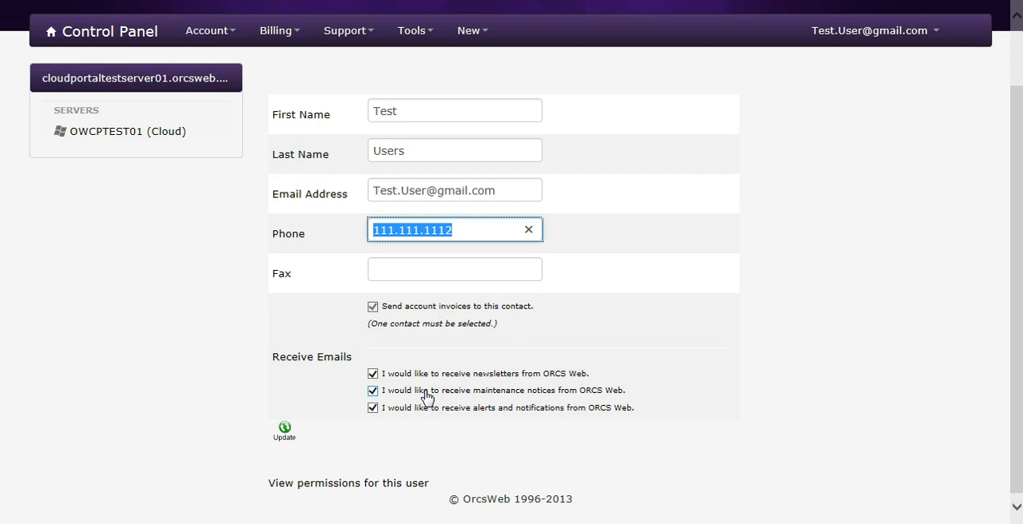
pyautogui.click(373, 392)
pyautogui.click(373, 393)
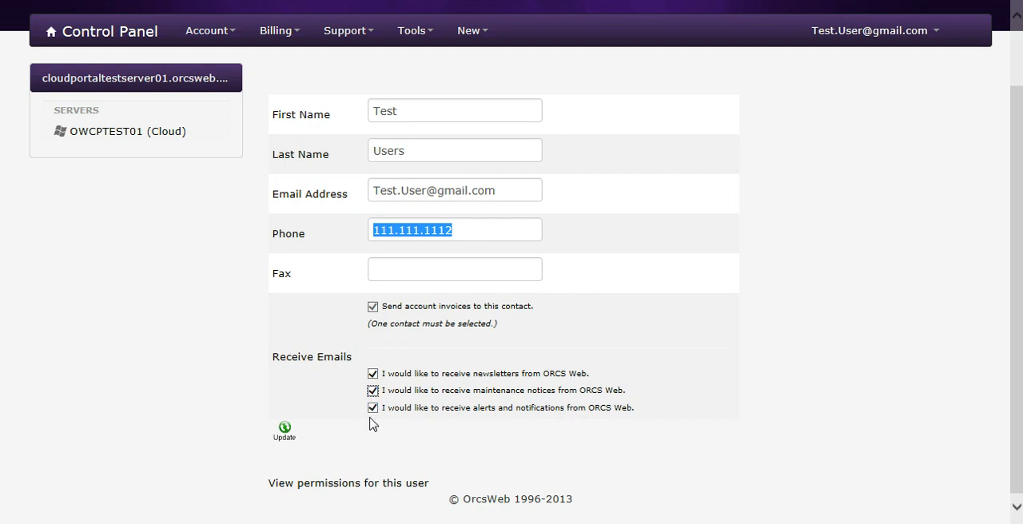
pyautogui.click(285, 431)
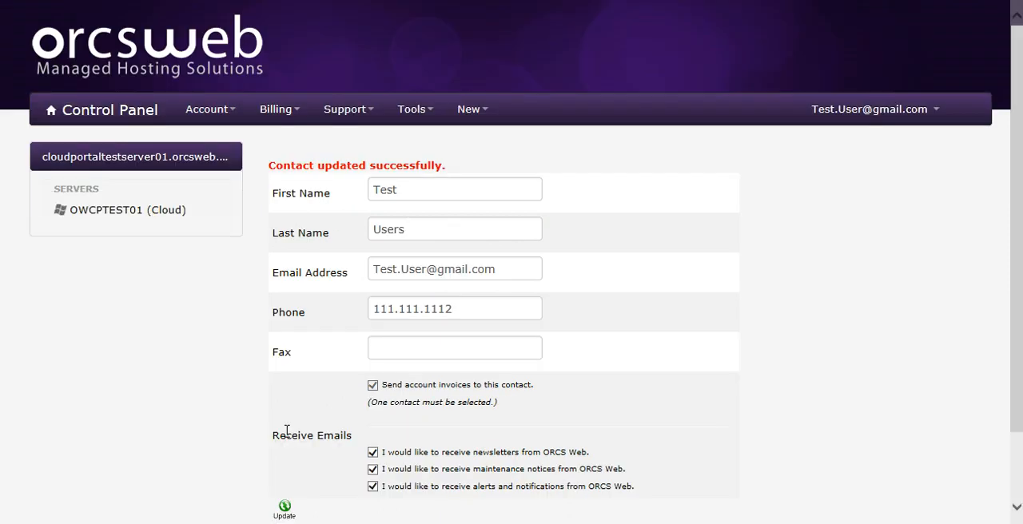
# - Open the client account's user access permissions and examine the meanings of the Billing, Technical and Administrator codes
pyautogui.click(236, 114)
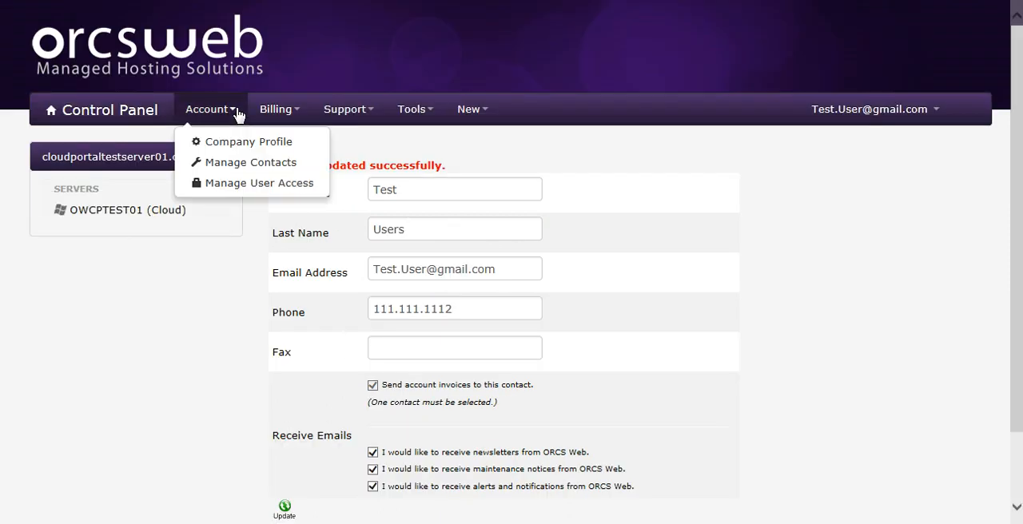
pyautogui.click(257, 185)
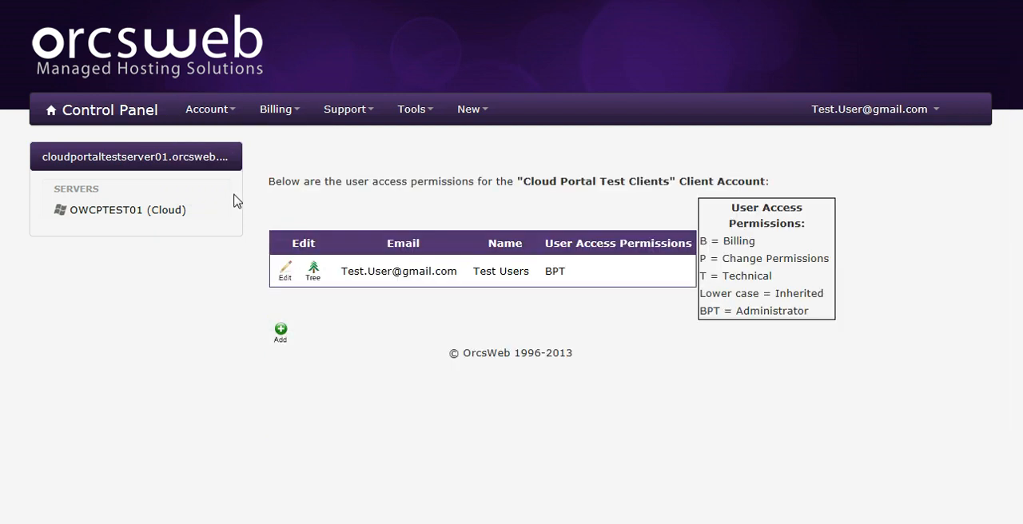
pyautogui.click(235, 114)
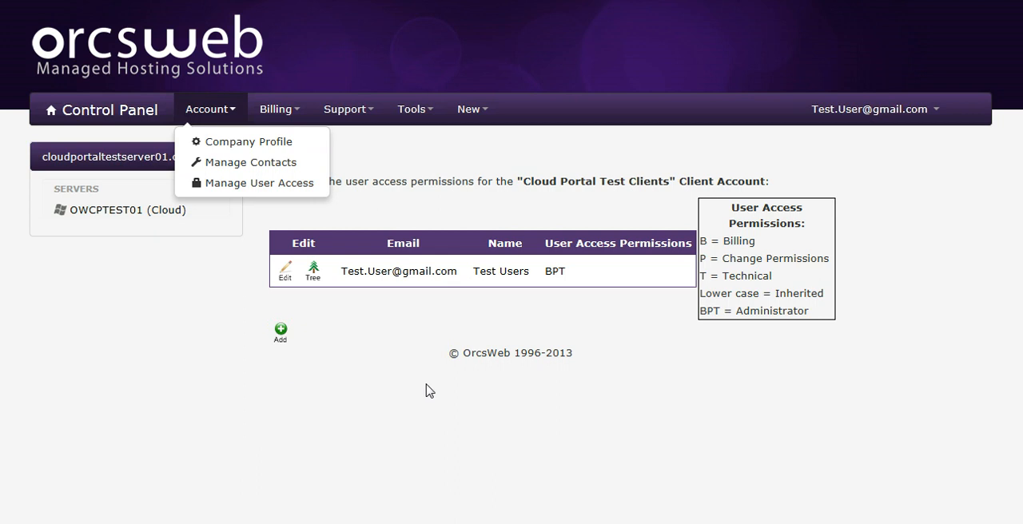
pyautogui.click(281, 185)
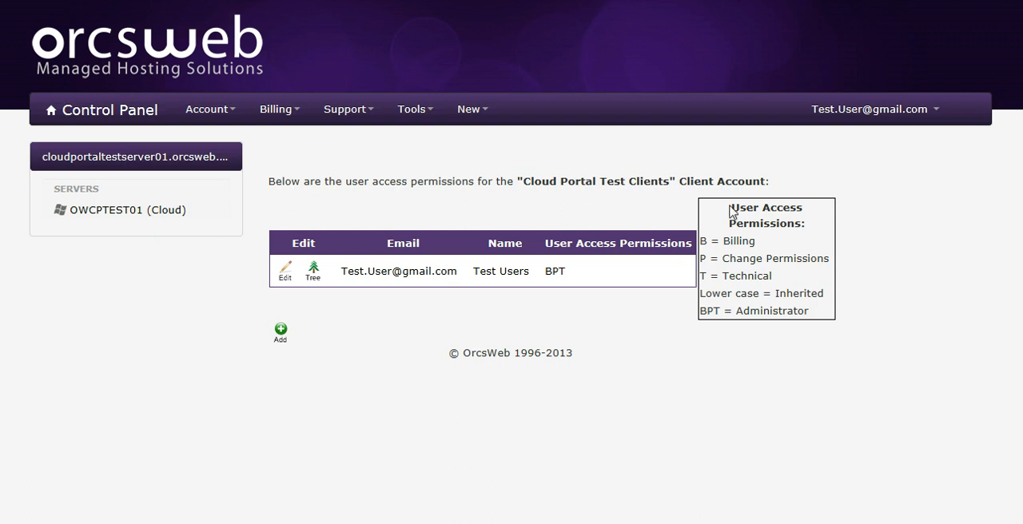
pyautogui.moveTo(759, 249); pyautogui.dragTo(724, 246)
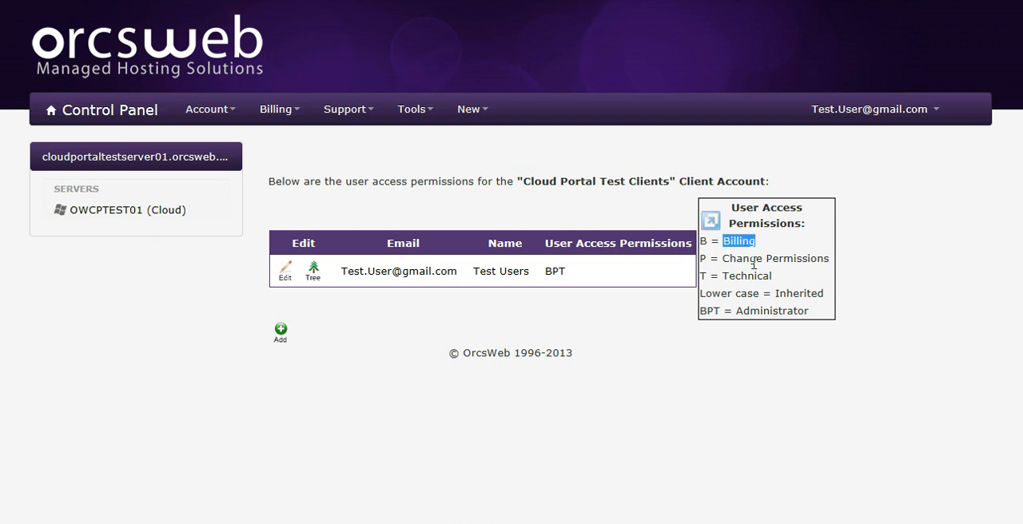
pyautogui.moveTo(781, 279); pyautogui.dragTo(723, 281)
pyautogui.moveTo(701, 312); pyautogui.dragTo(785, 316)
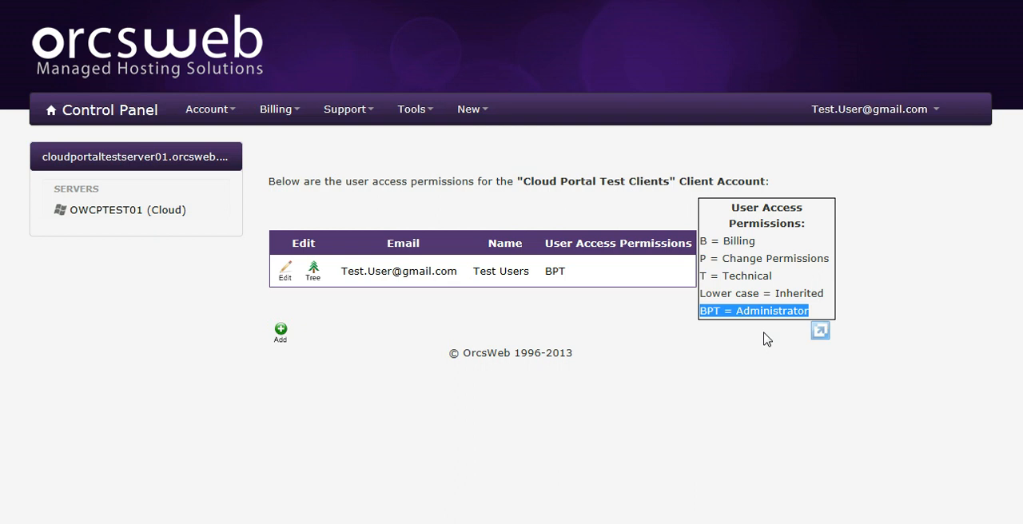
pyautogui.moveTo(756, 241); pyautogui.dragTo(729, 249)
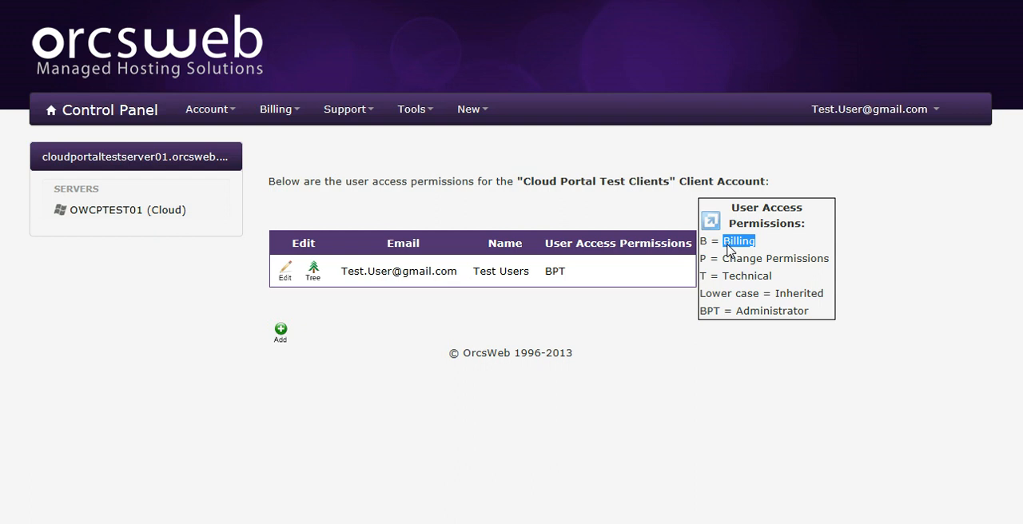
pyautogui.moveTo(773, 277); pyautogui.dragTo(732, 280)
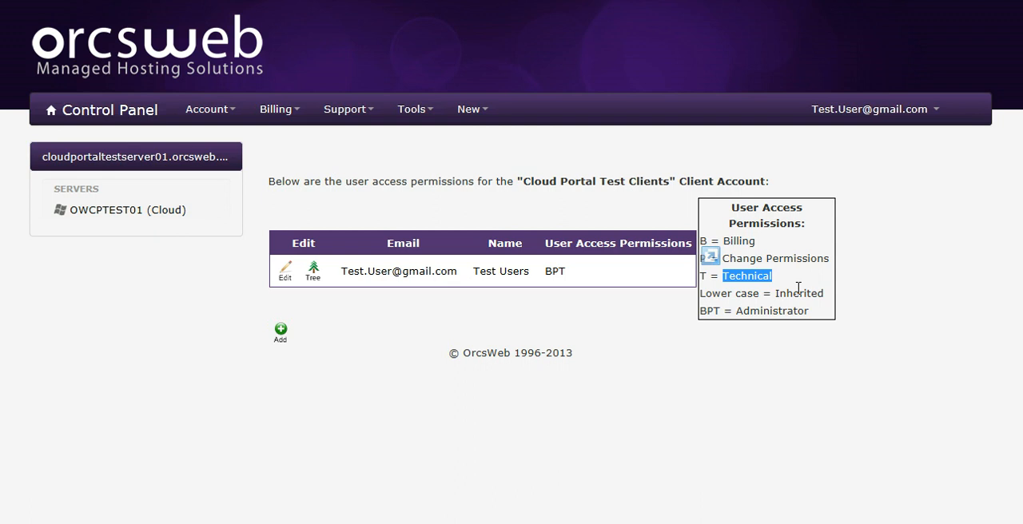
# - Start adding a new user to the client account and enter the contact's first and last name
pyautogui.click(284, 338)
pyautogui.click(417, 196)
pyautogui.write('Dance')
pyautogui.press('Tab')
pyautogui.write('Baleet')
pyautogui.press('BackSpace')
pyautogui.press('BackSpace')
pyautogui.press('BackSpace')
pyautogui.write('let')
# - Fill in the new contact's email address and phone number
pyautogui.press('Tab')
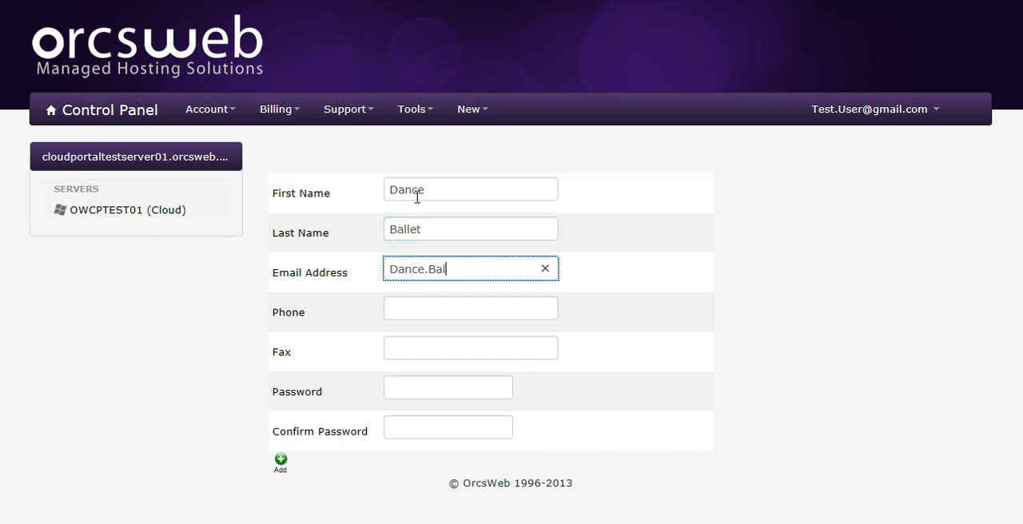
pyautogui.click(441, 308)
pyautogui.write('555.555.12312')
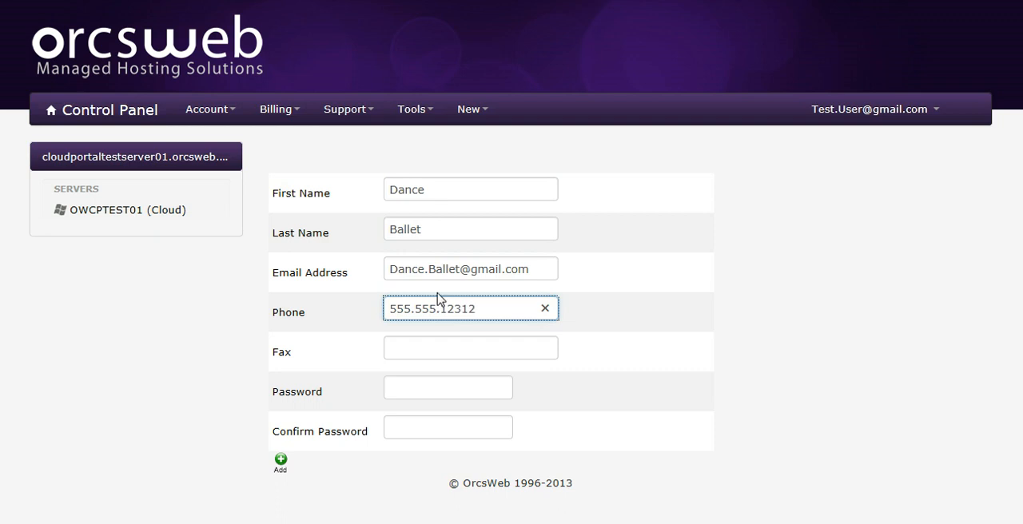
pyautogui.press('BackSpace')
# - Enter and confirm the new contact's password, and add the contact to the account
pyautogui.click(410, 390)
pyautogui.write('pass')
pyautogui.press('Tab')
pyautogui.write('pass')
pyautogui.click(280, 460)
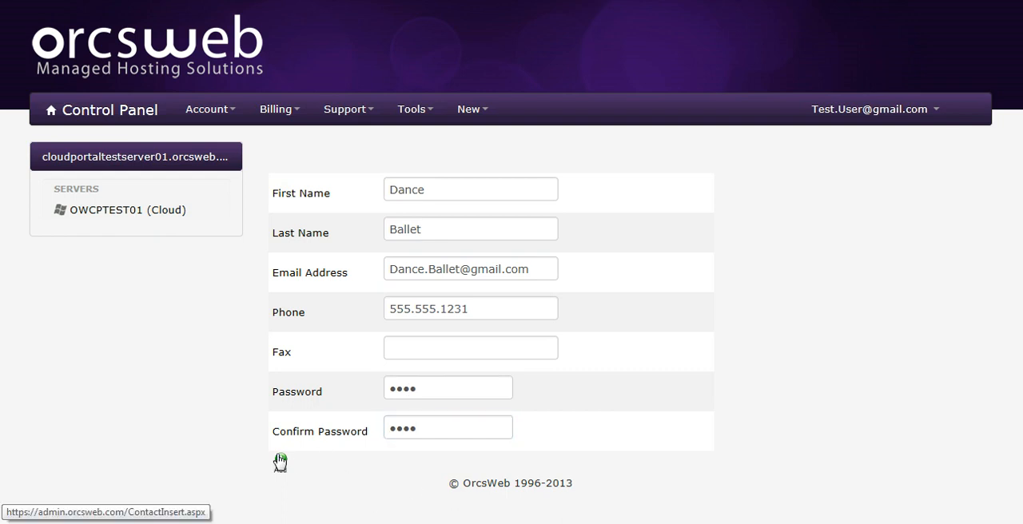
pyautogui.click(281, 462)
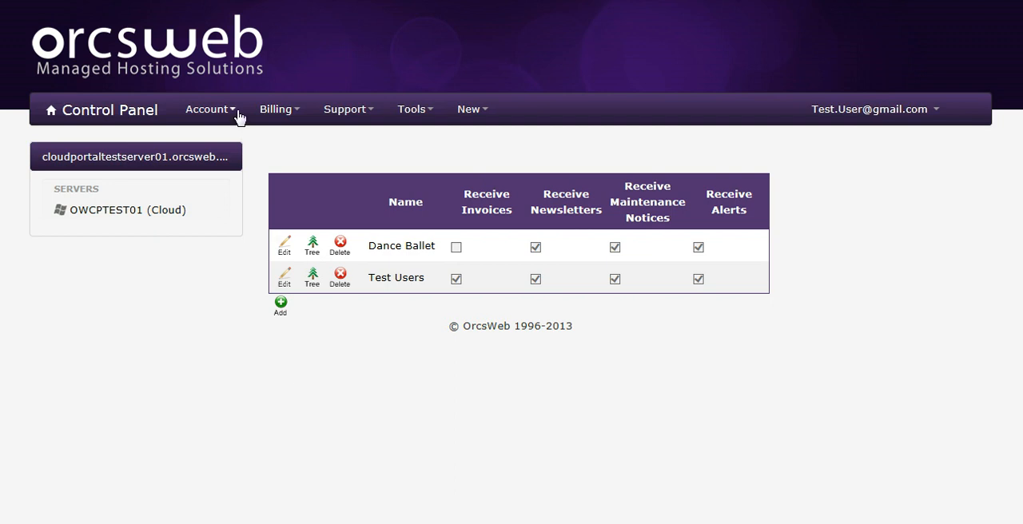
# - Make the newly added contact the recipient of account invoices, save the change, and return to the contact list
pyautogui.click(208, 109)
pyautogui.click(244, 164)
pyautogui.click(284, 248)
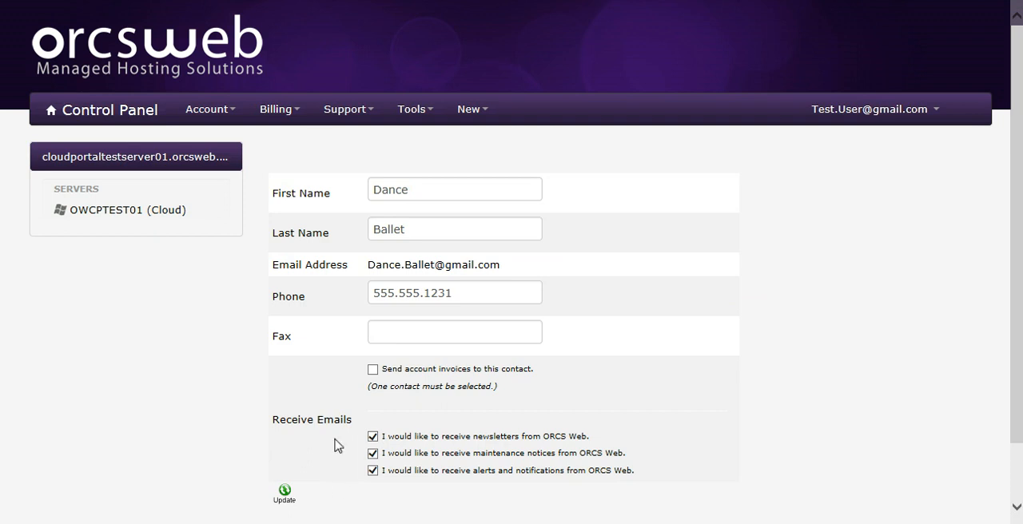
pyautogui.click(372, 371)
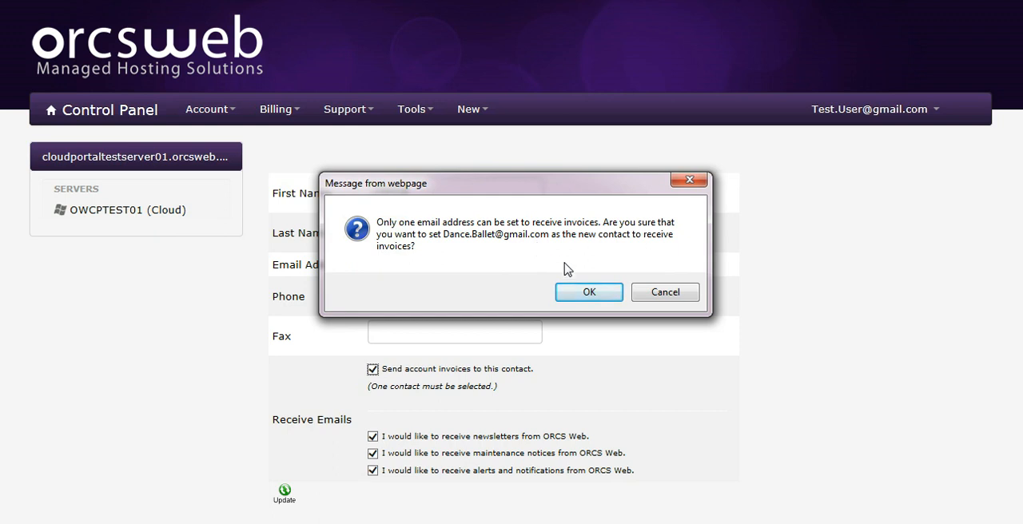
pyautogui.click(588, 293)
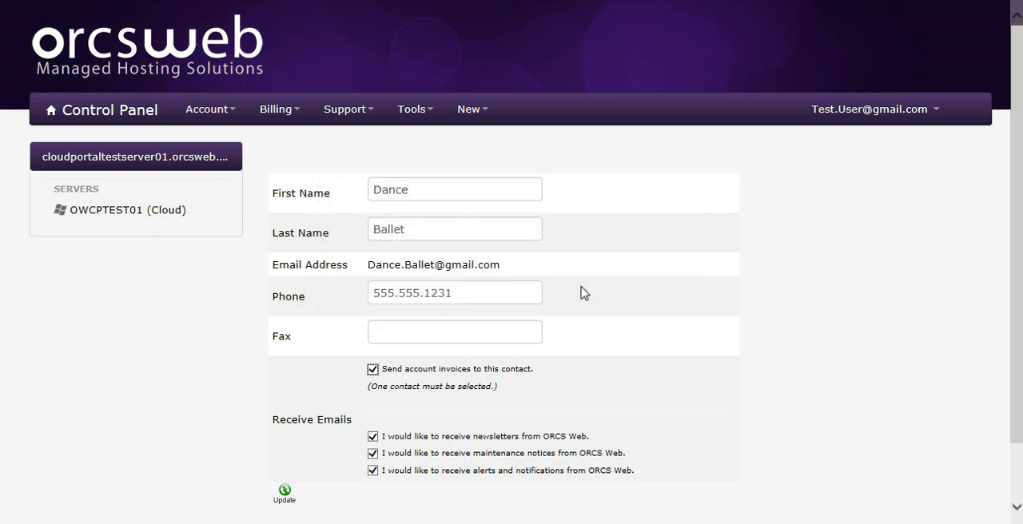
pyautogui.click(293, 492)
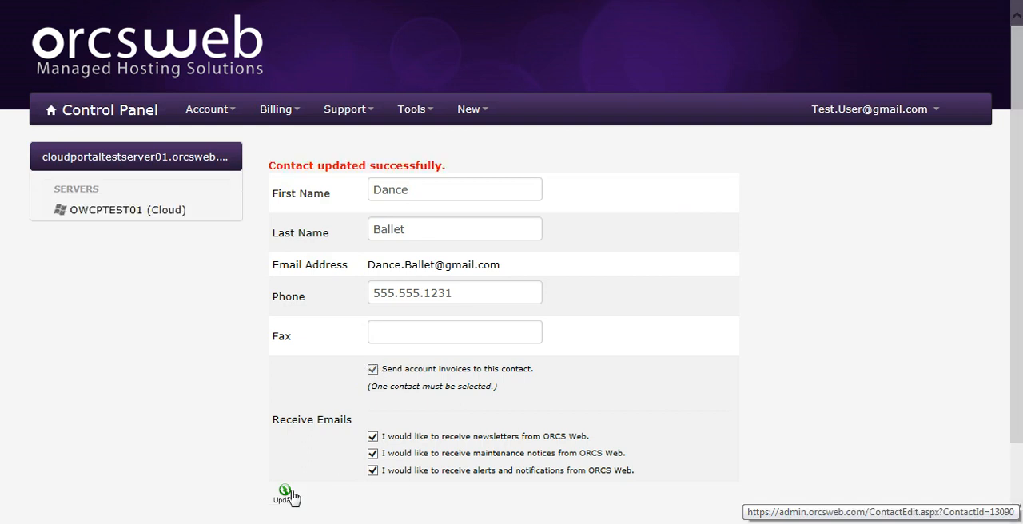
pyautogui.click(233, 112)
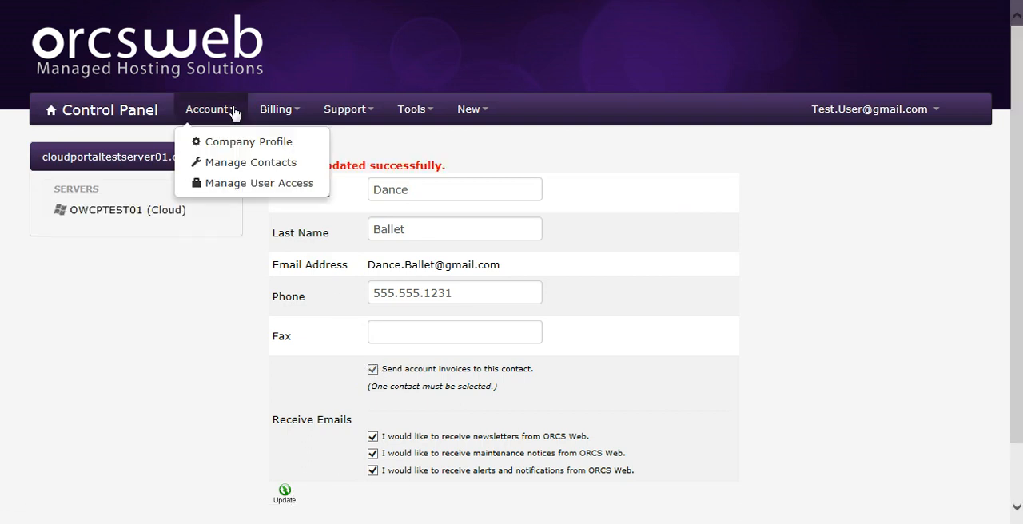
pyautogui.click(237, 164)
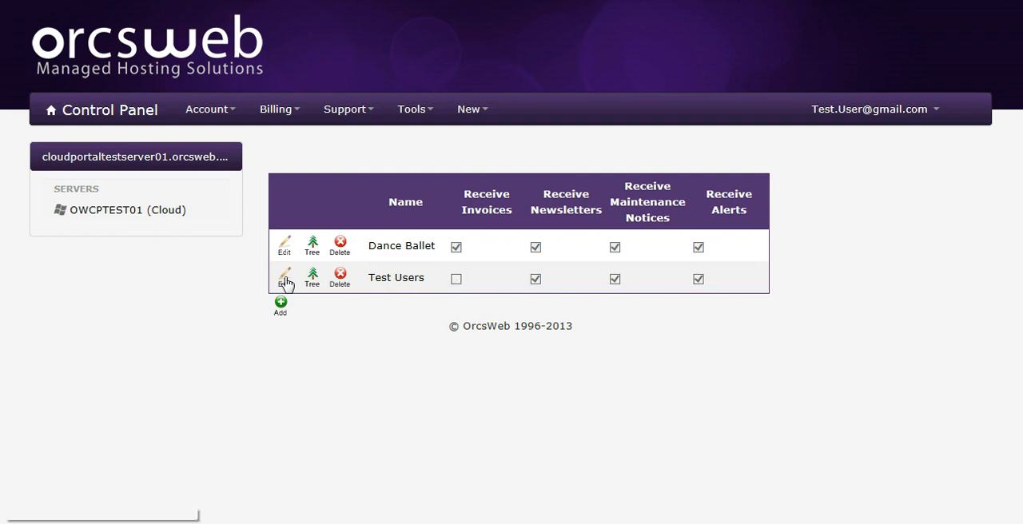
# - Open the client account's user access permissions and check the entry for the newly added contact
pyautogui.click(233, 114)
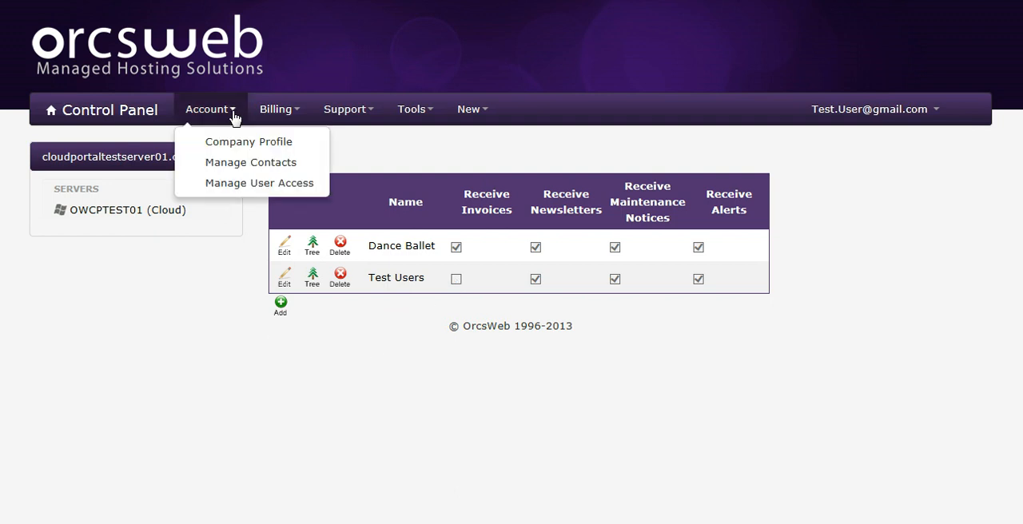
pyautogui.click(265, 184)
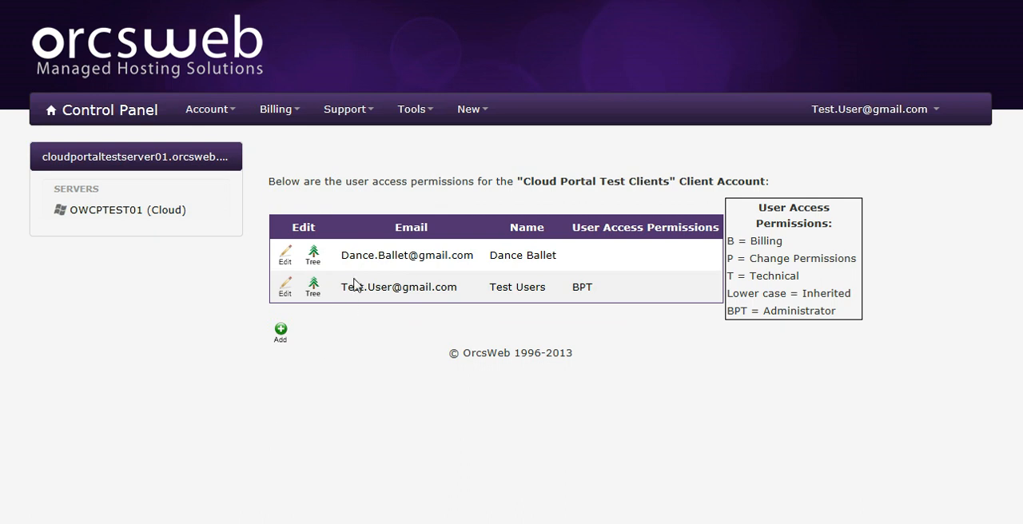
pyautogui.moveTo(349, 255); pyautogui.dragTo(475, 255)
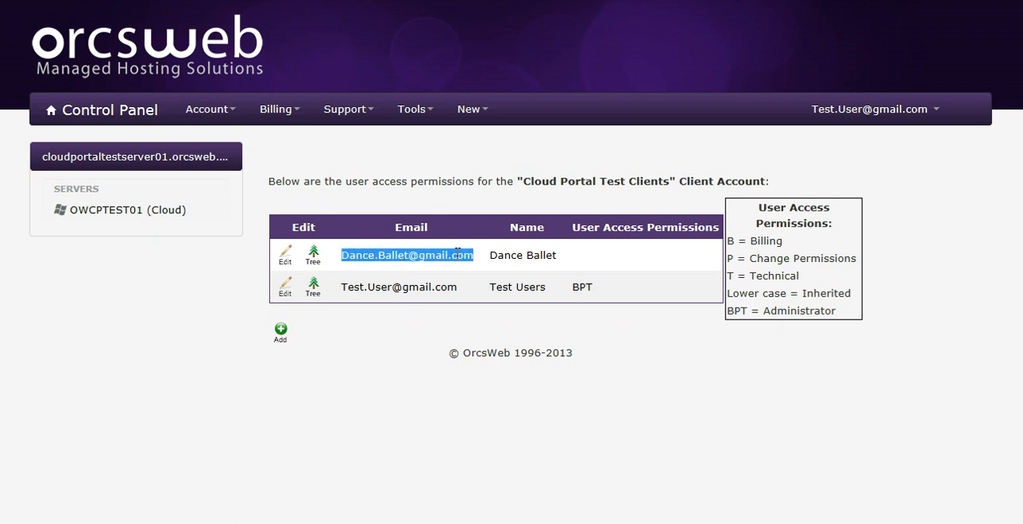
pyautogui.click(579, 258)
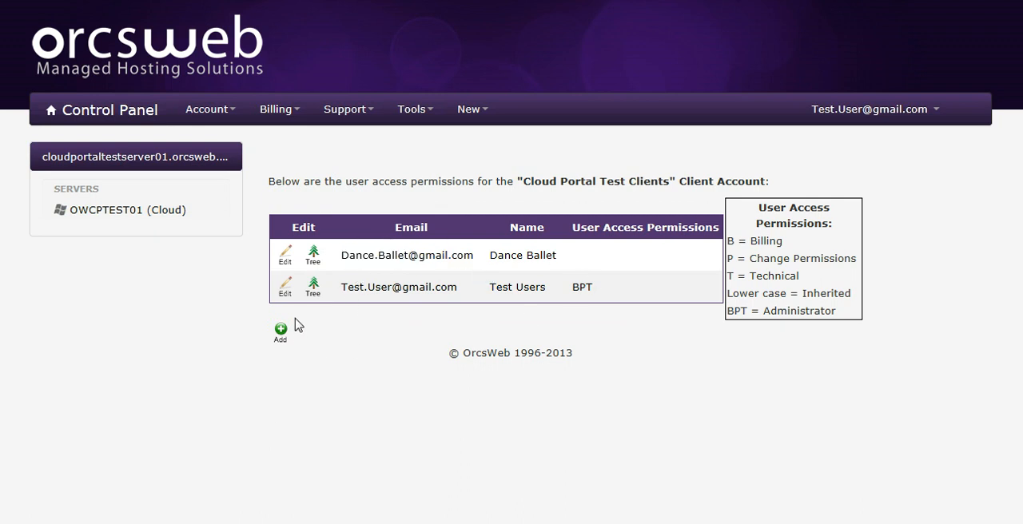
# - Allow the new contact Technical access to the client account, reset permissions on all children to match, and save the update
pyautogui.click(284, 262)
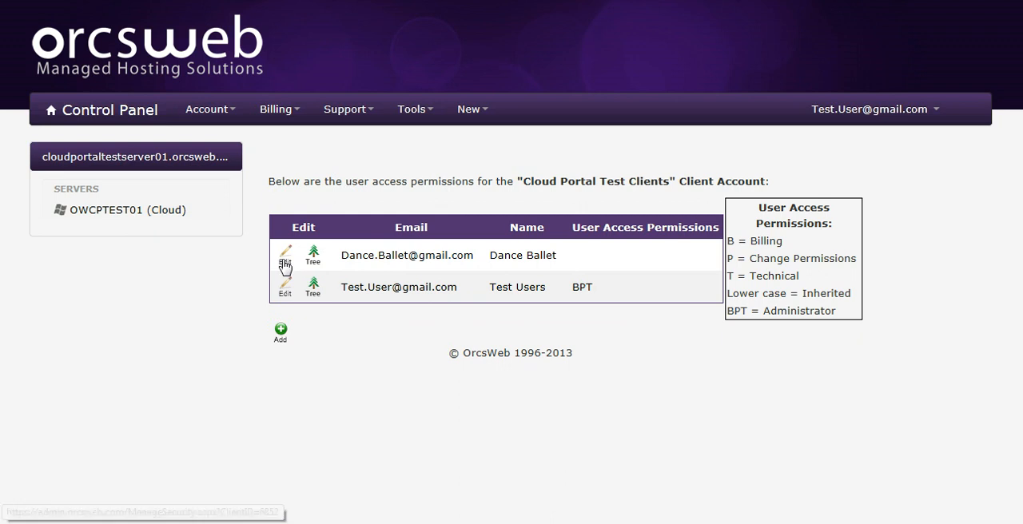
pyautogui.click(384, 314)
pyautogui.click(275, 351)
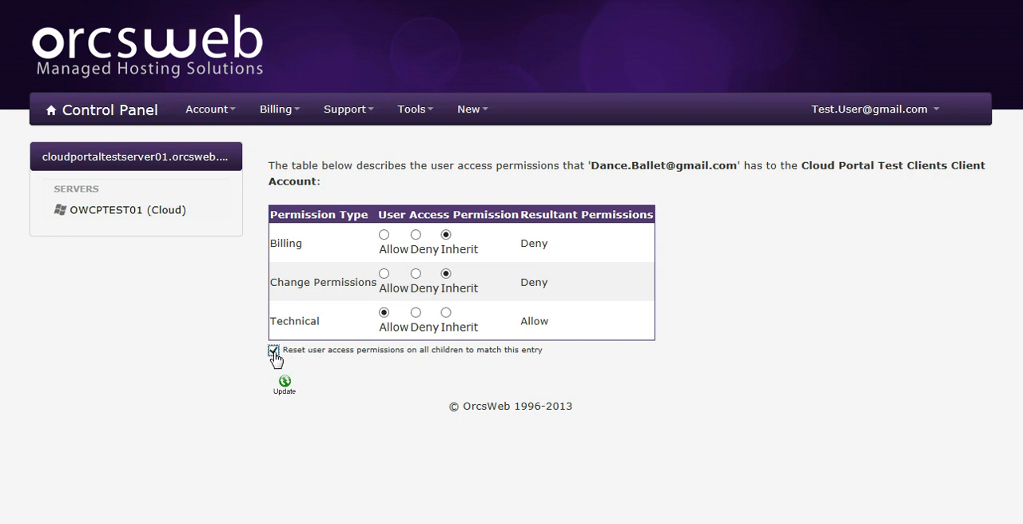
pyautogui.click(287, 395)
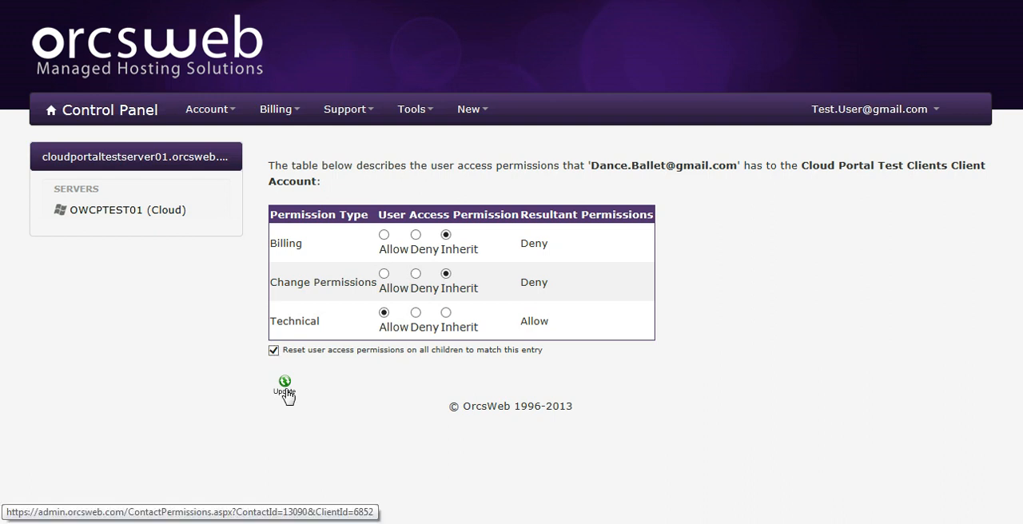
pyautogui.click(288, 395)
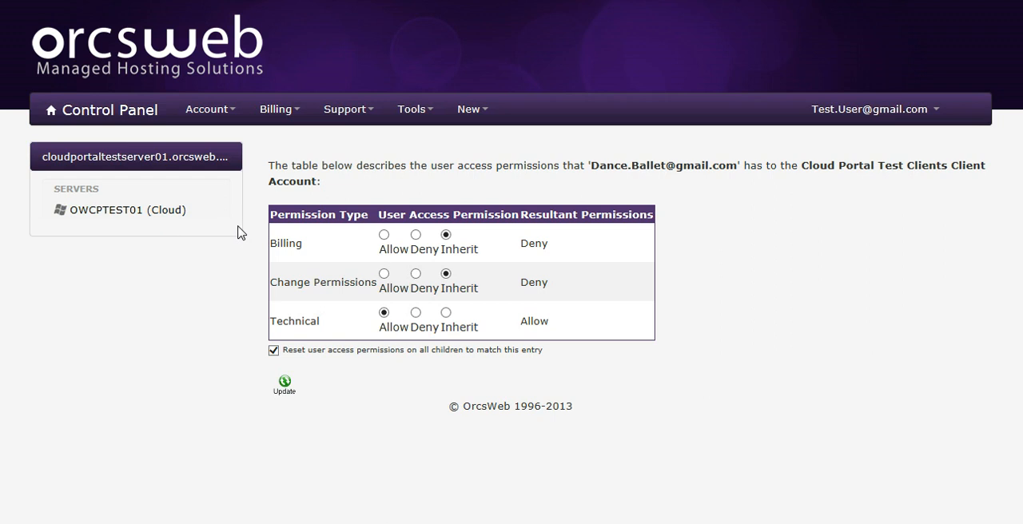
# - Review the new contact's fully expanded permission tree from the contact's details, and check the account's user access list
pyautogui.click(232, 118)
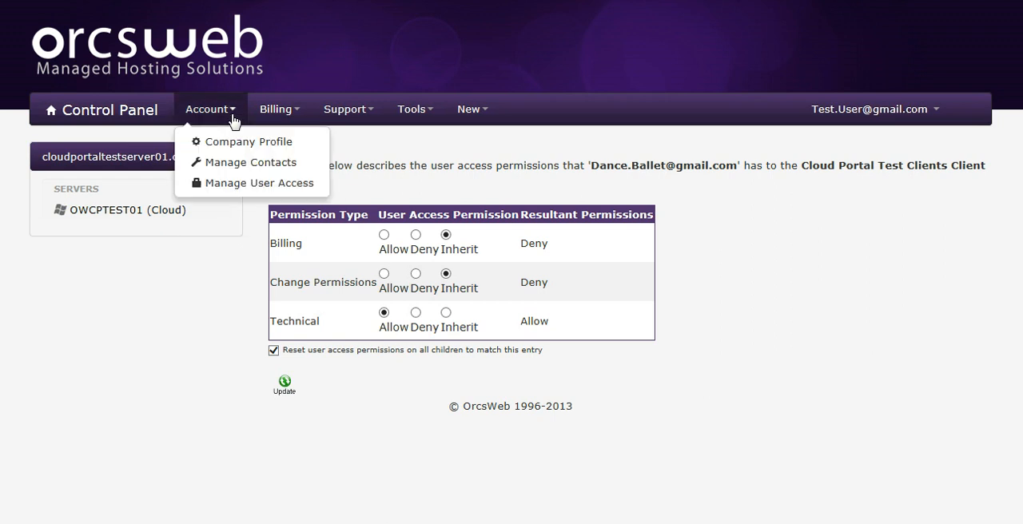
pyautogui.click(247, 184)
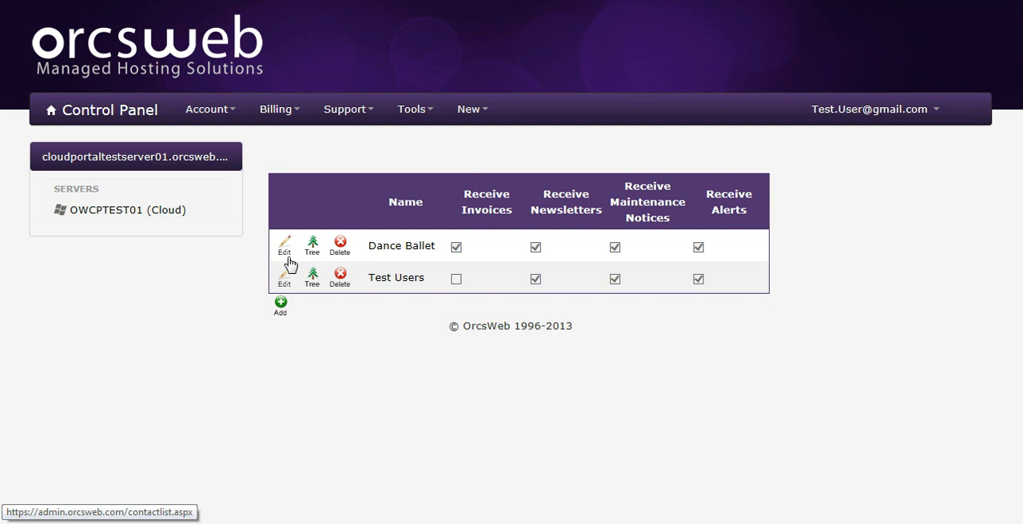
pyautogui.click(289, 259)
pyautogui.scroll(-1, 289, 264)
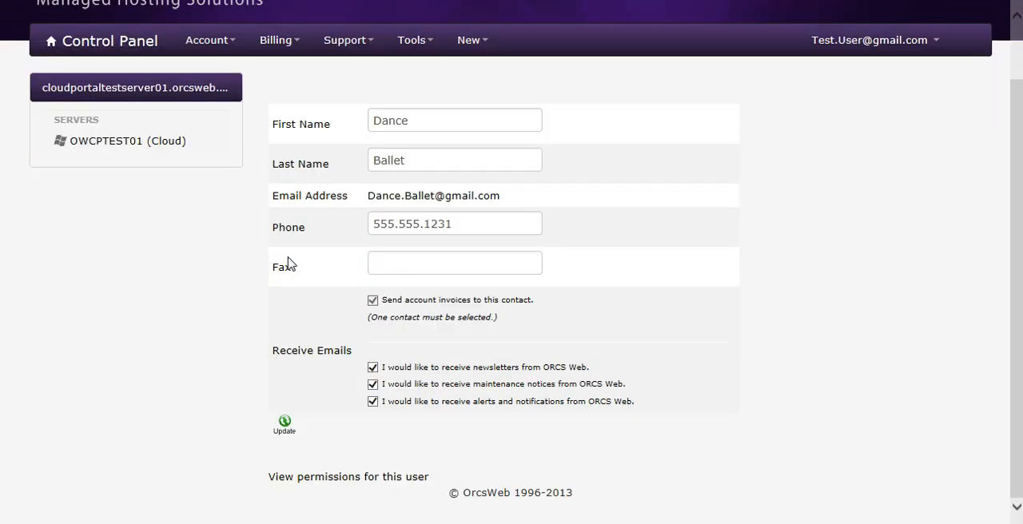
pyautogui.click(406, 478)
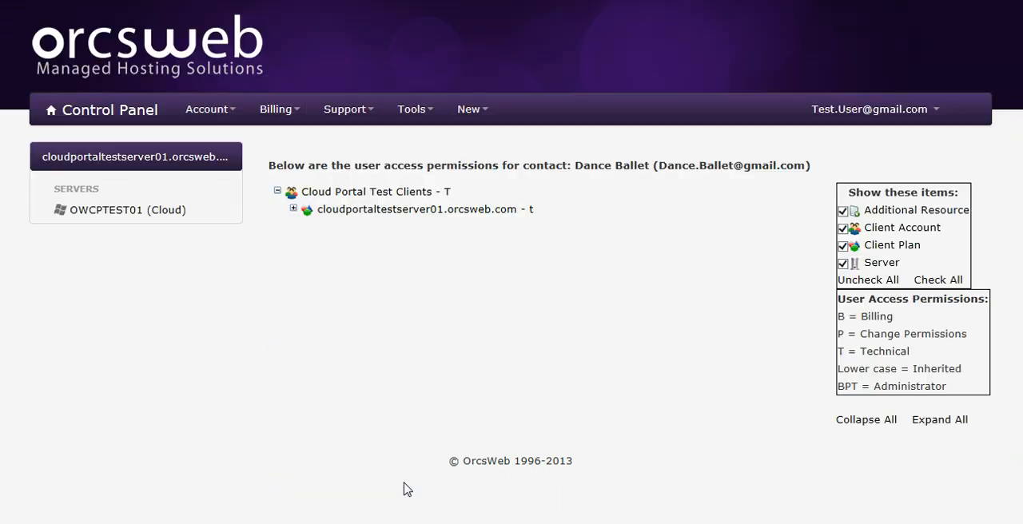
pyautogui.click(952, 430)
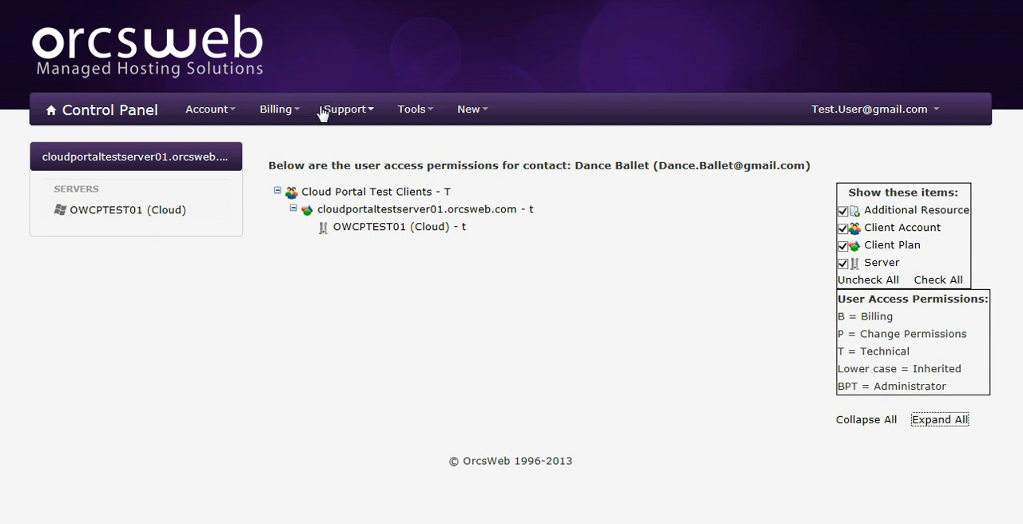
pyautogui.click(228, 111)
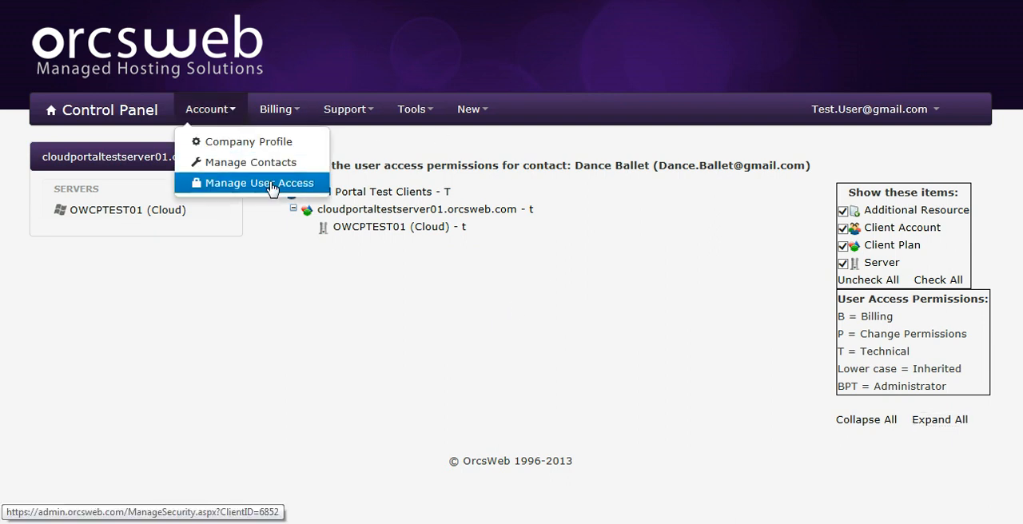
pyautogui.click(268, 183)
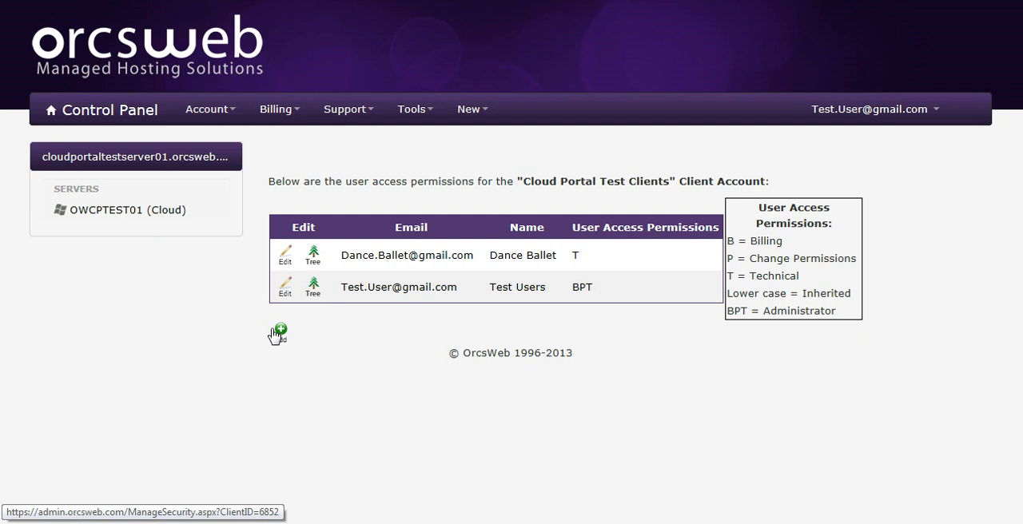
# - Turn off maintenance notice emails for the new contact in the contact's details and save the update
pyautogui.click(232, 114)
pyautogui.click(248, 163)
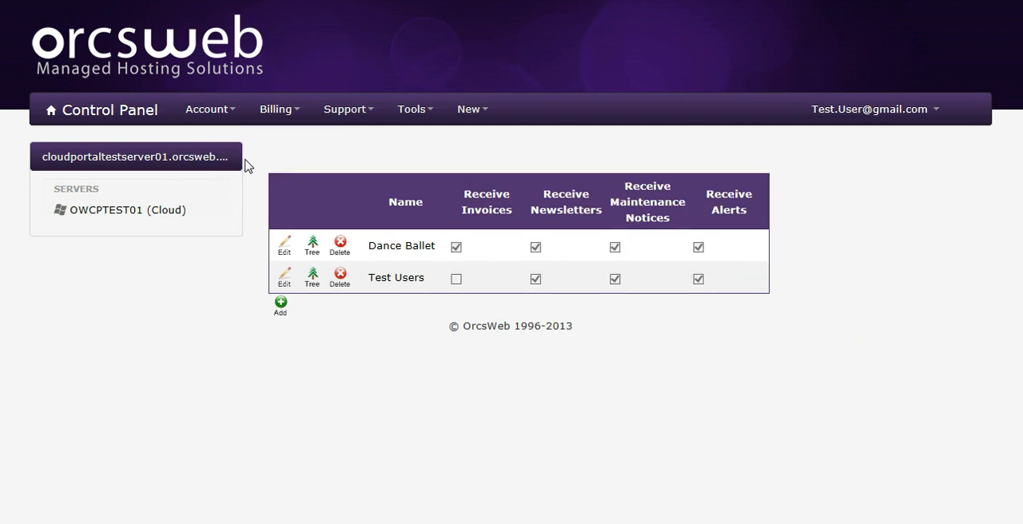
pyautogui.click(285, 253)
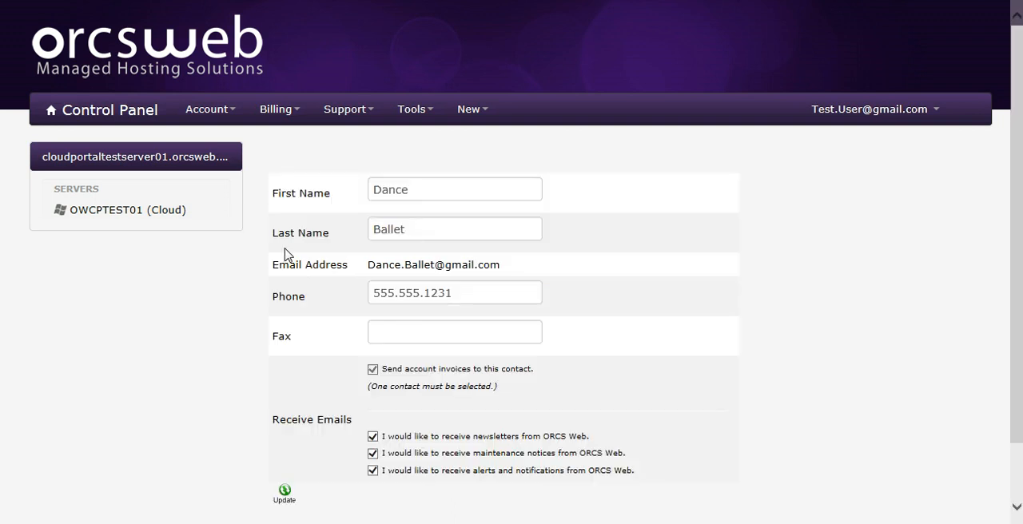
pyautogui.scroll(-1, 304, 260)
pyautogui.click(372, 385)
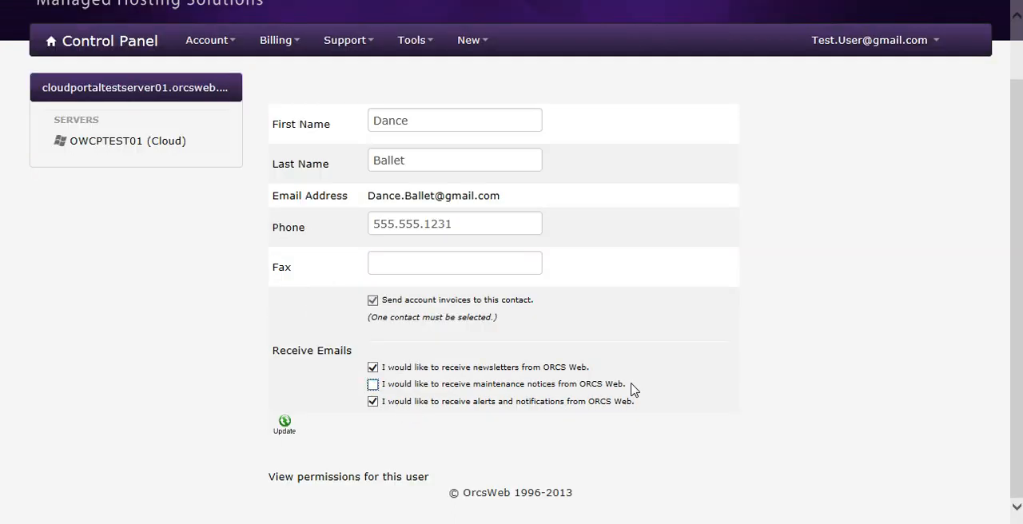
pyautogui.click(284, 427)
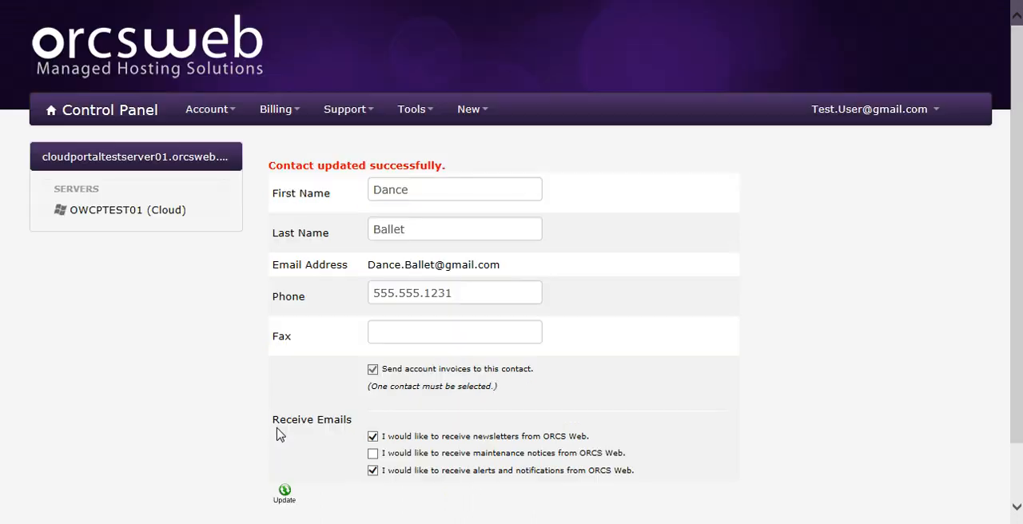
# - Open the company profile and check which email address is listed as the account's invoice email
pyautogui.click(232, 114)
pyautogui.click(247, 149)
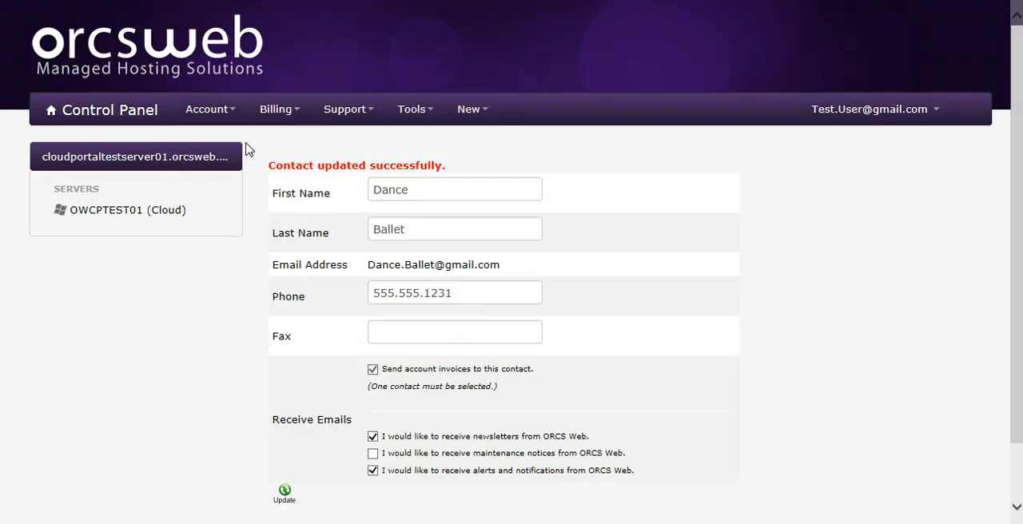
pyautogui.moveTo(527, 265); pyautogui.dragTo(401, 270)
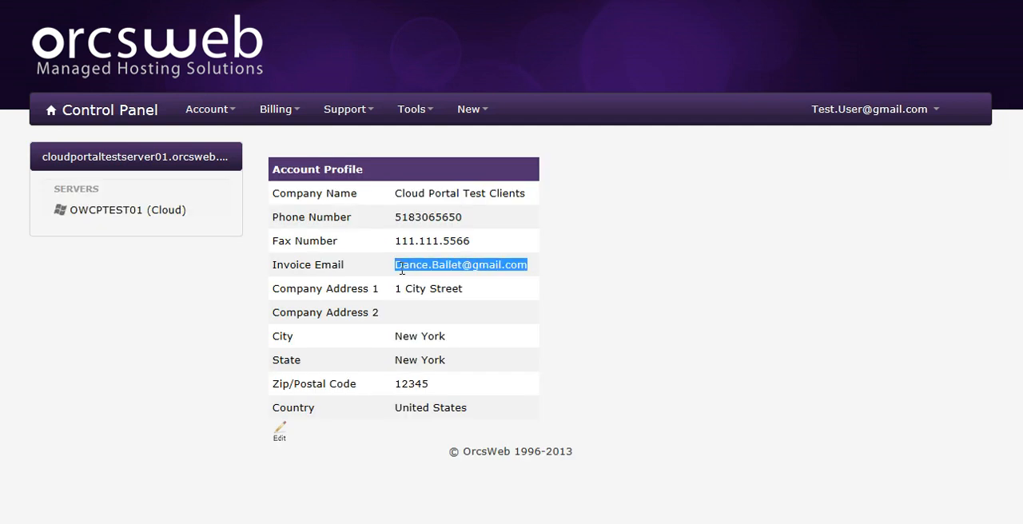
pyautogui.click(235, 113)
pyautogui.click(237, 141)
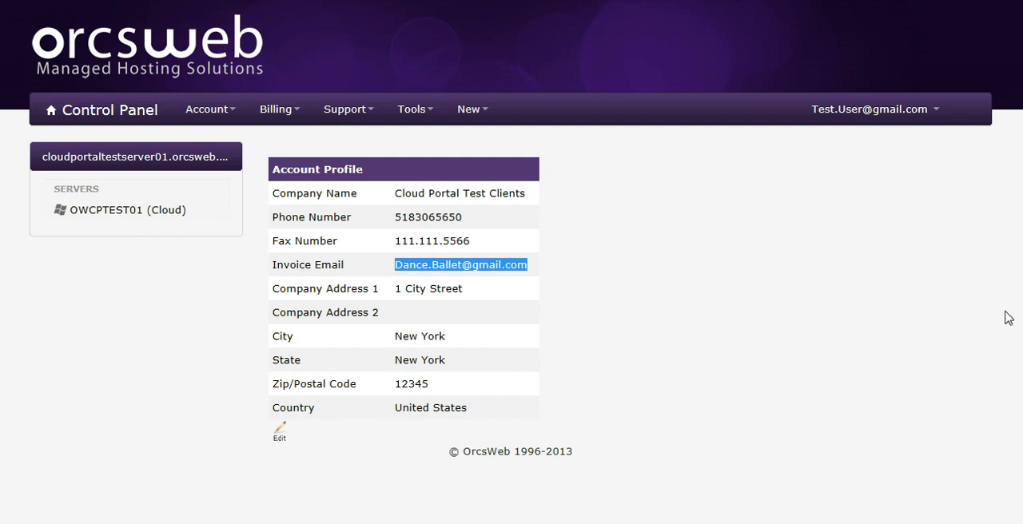